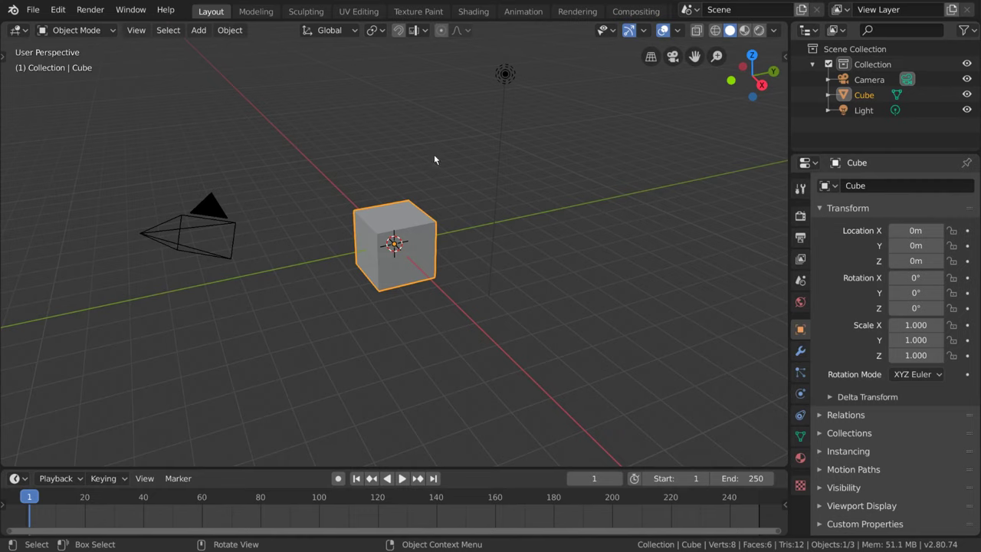
Add a torus mesh at the origin around the cube, then call up and dismiss the Shift+A Add menu
{"action": "left_click", "coordinate": [201, 33]}
{"action": "mouse_move", "coordinate": [208, 50]}
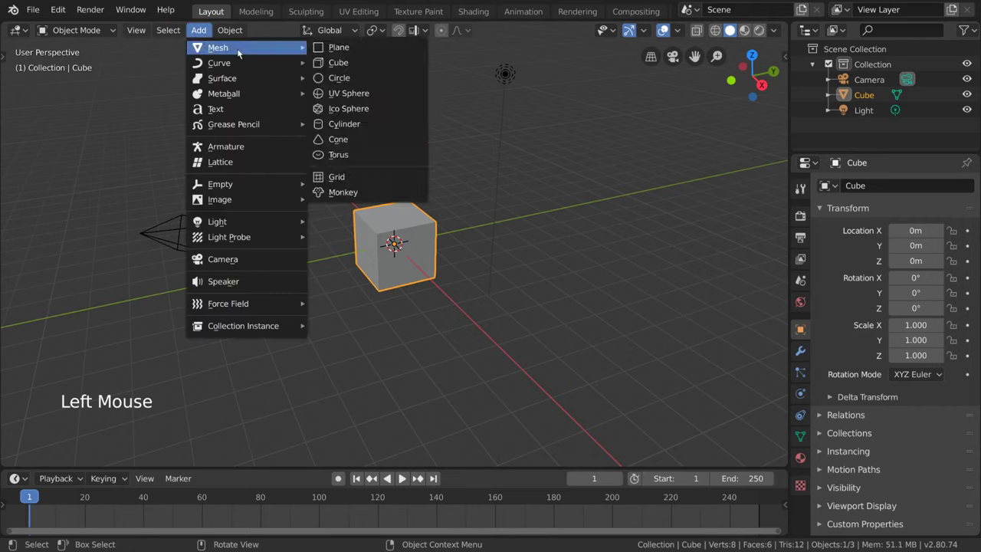
{"action": "left_click", "coordinate": [361, 154]}
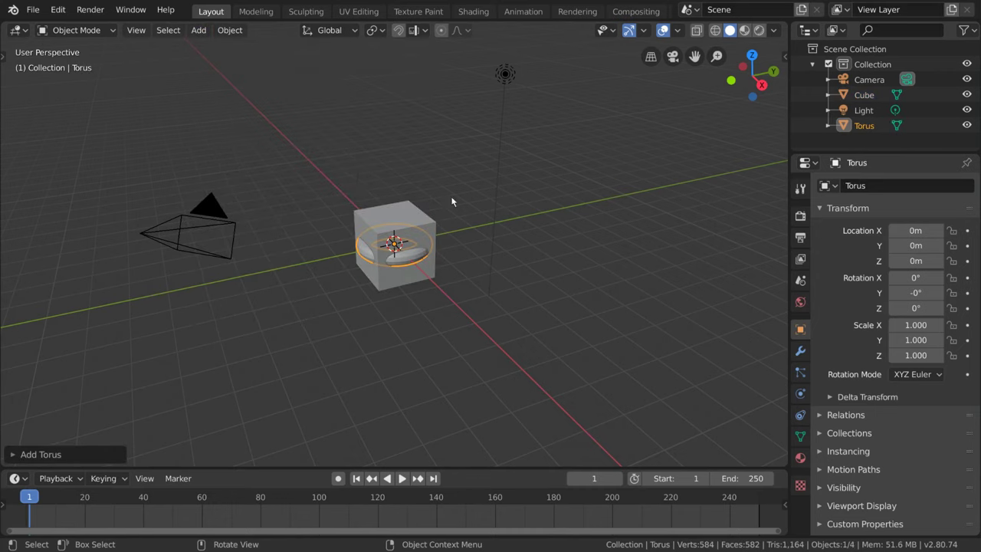
{"action": "key", "text": "shift+a"}
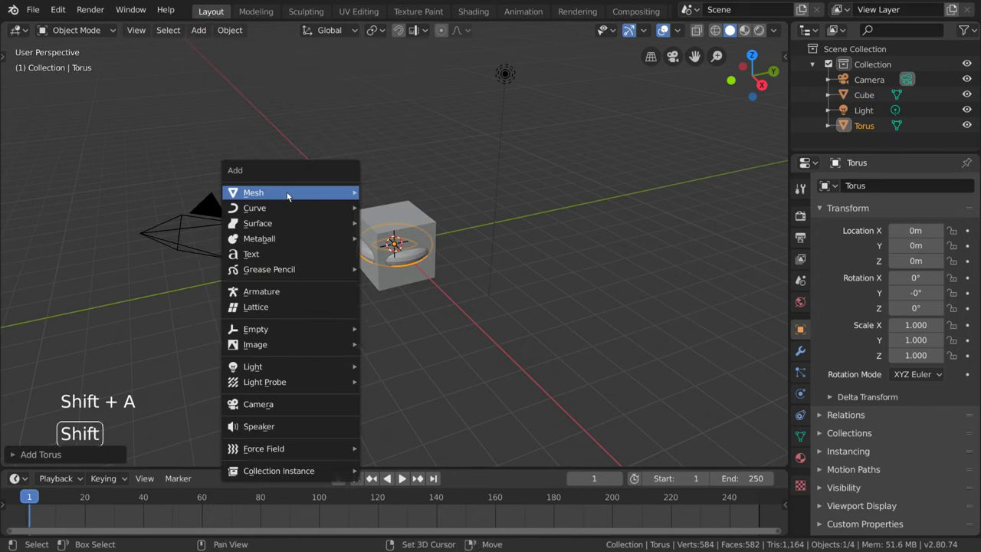
{"action": "mouse_move", "coordinate": [288, 197]}
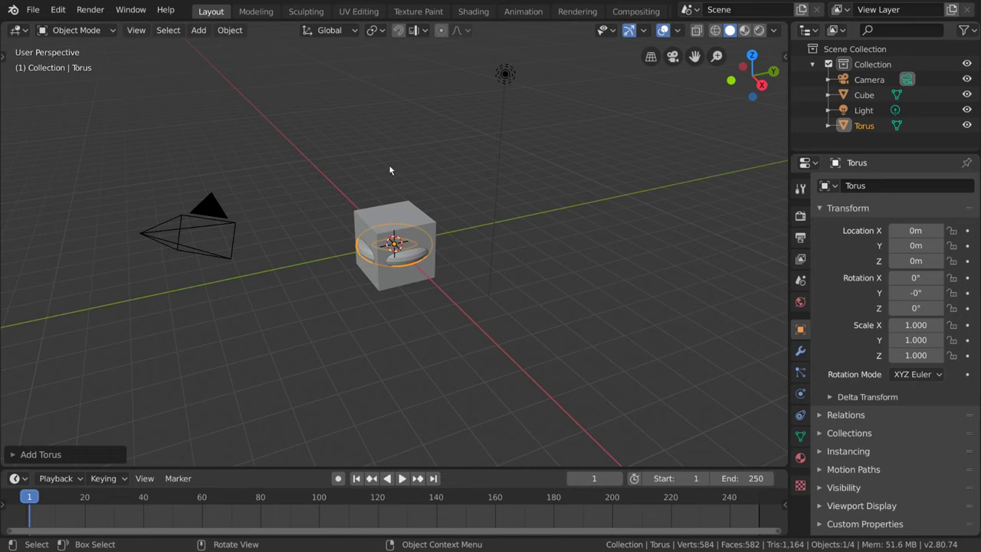
Add a Monkey (Suzanne) mesh from the Add > Mesh menu
{"action": "left_click", "coordinate": [199, 30]}
{"action": "mouse_move", "coordinate": [203, 48]}
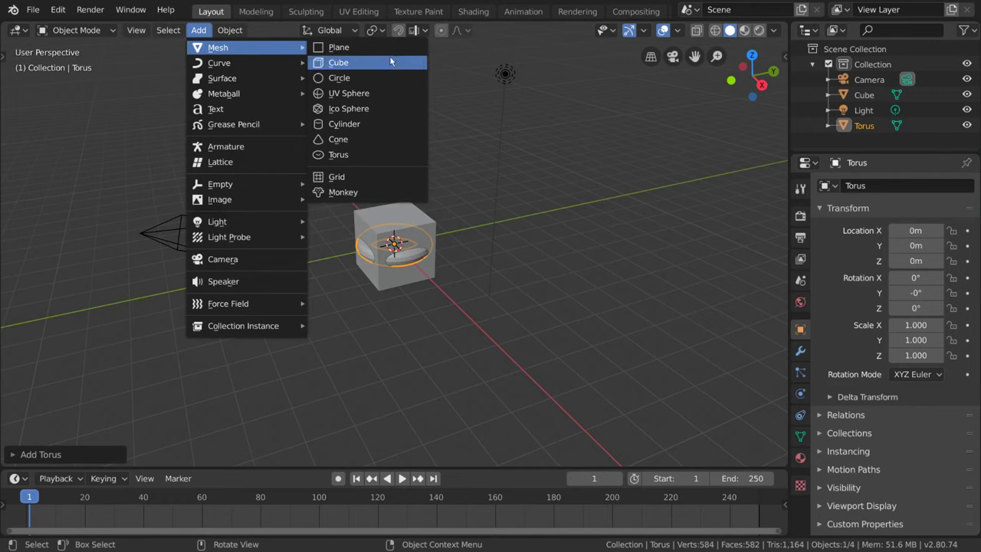
{"action": "left_click", "coordinate": [385, 193]}
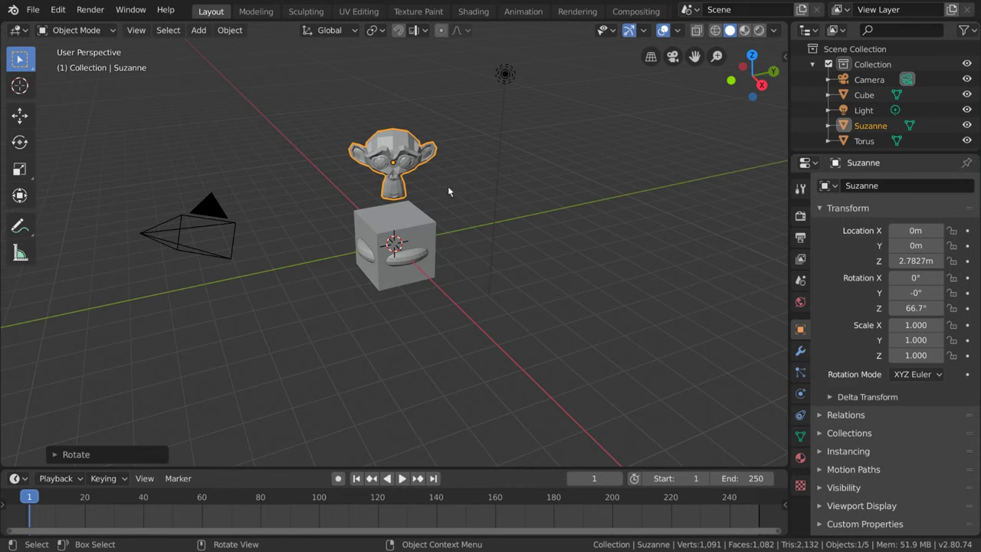
Select Suzanne and delete it with Object > Delete
{"action": "left_click", "coordinate": [426, 219]}
{"action": "left_click", "coordinate": [420, 162]}
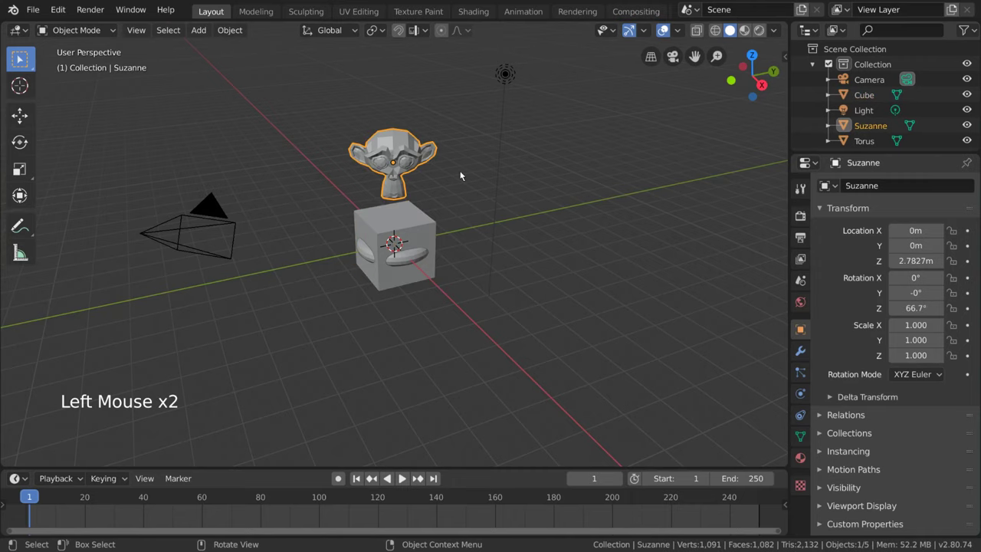
{"action": "left_click", "coordinate": [230, 29]}
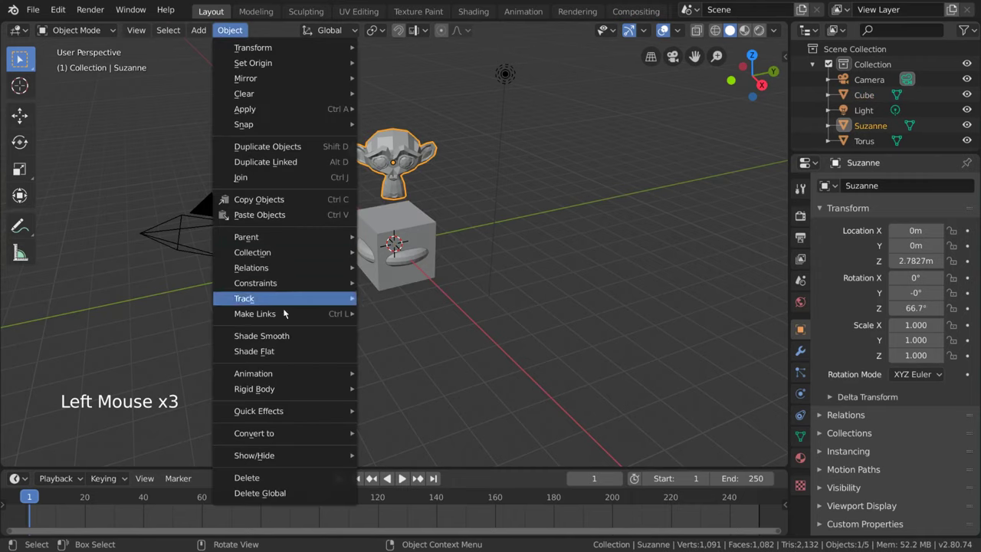
{"action": "left_click", "coordinate": [260, 477]}
Undo, delete Suzanne again with Delete, then request deletion of the cube with X
{"action": "key", "text": "ctrl+z"}
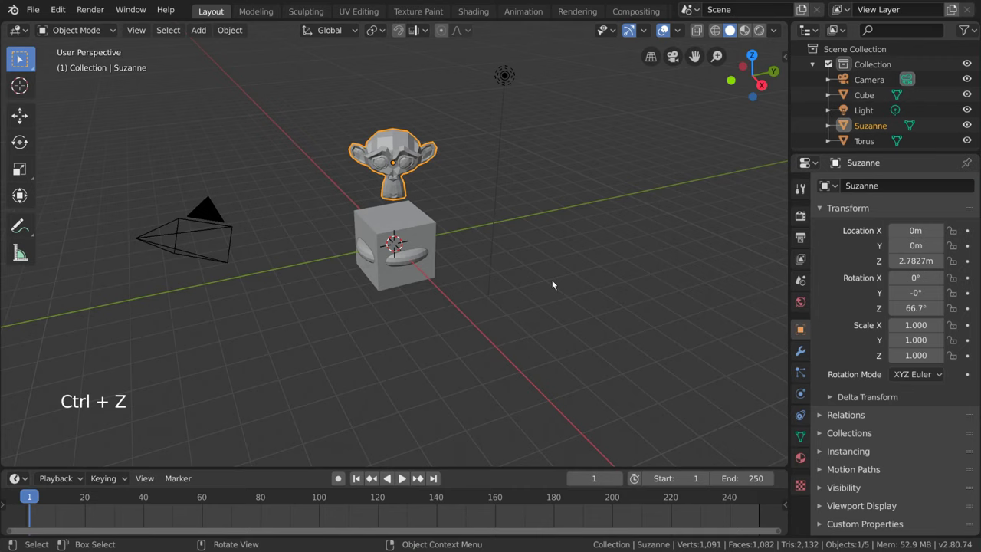
{"action": "key", "text": "Delete"}
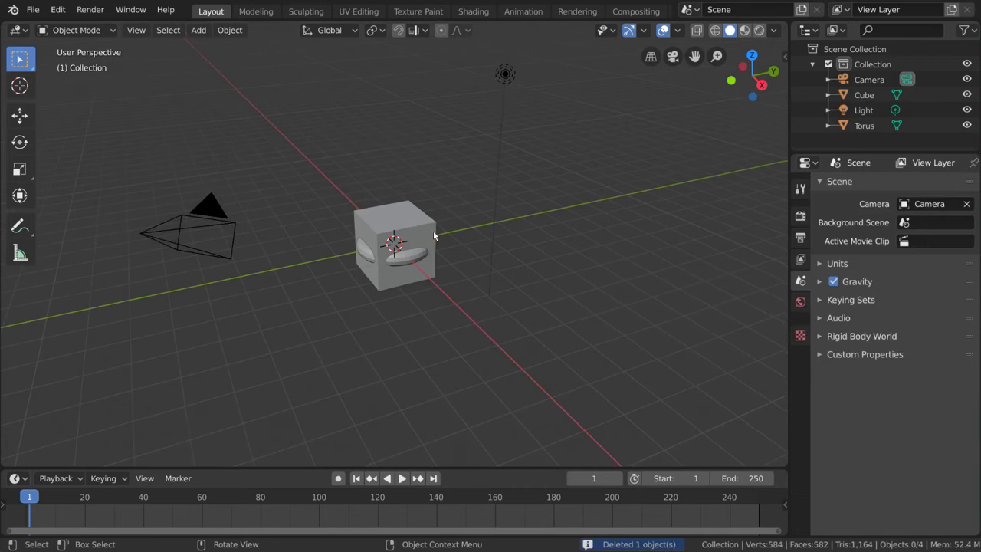
{"action": "left_click", "coordinate": [433, 234]}
{"action": "key", "text": "x"}
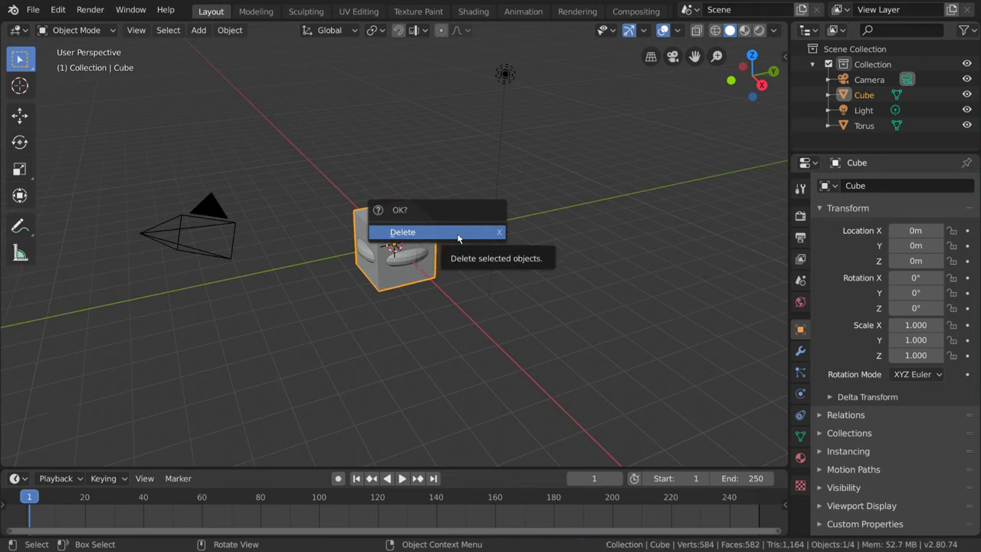
Confirm deleting the cube, then select the torus and delete it too
{"action": "left_click", "coordinate": [458, 232]}
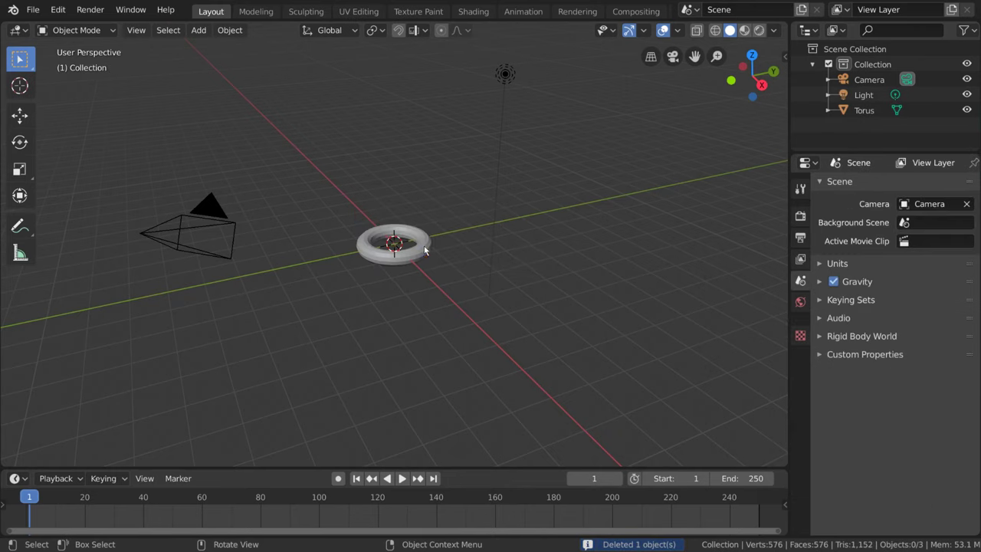
{"action": "left_click", "coordinate": [423, 250]}
{"action": "key", "text": "Delete"}
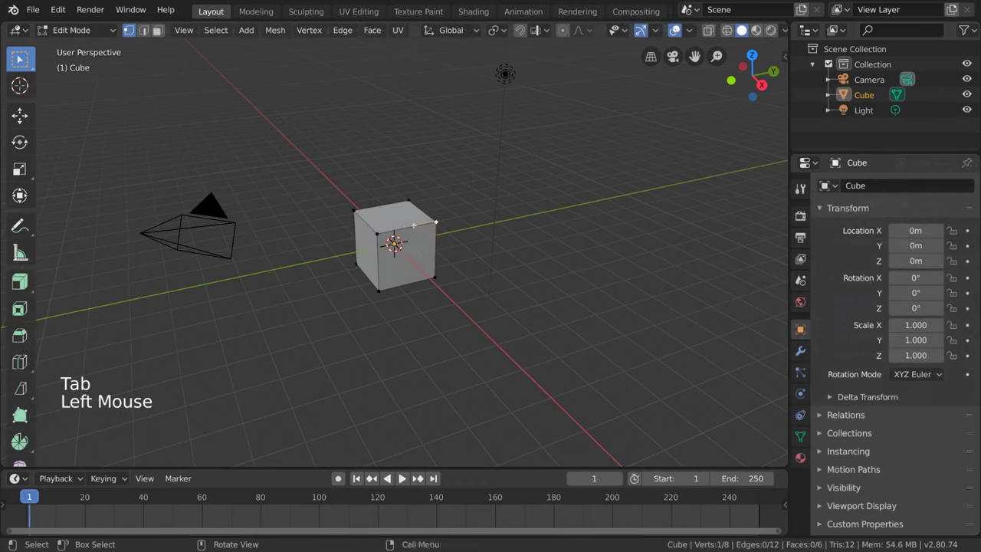
Select the cube's top-right corner vertex in Edit Mode and bring up its Delete menu
{"action": "key", "text": "shift"}
{"action": "key", "text": "x"}
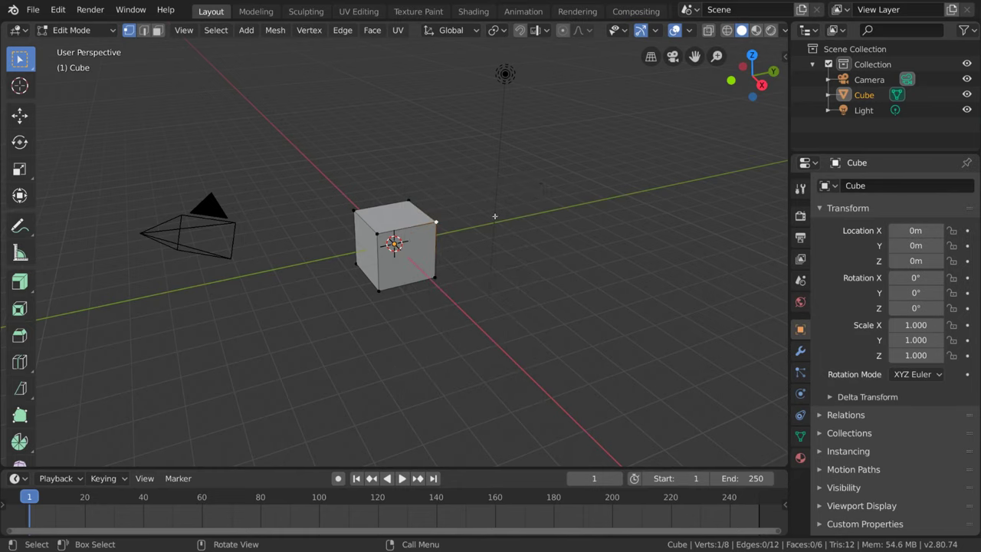
{"action": "left_click", "coordinate": [434, 278]}
{"action": "left_click", "coordinate": [437, 220]}
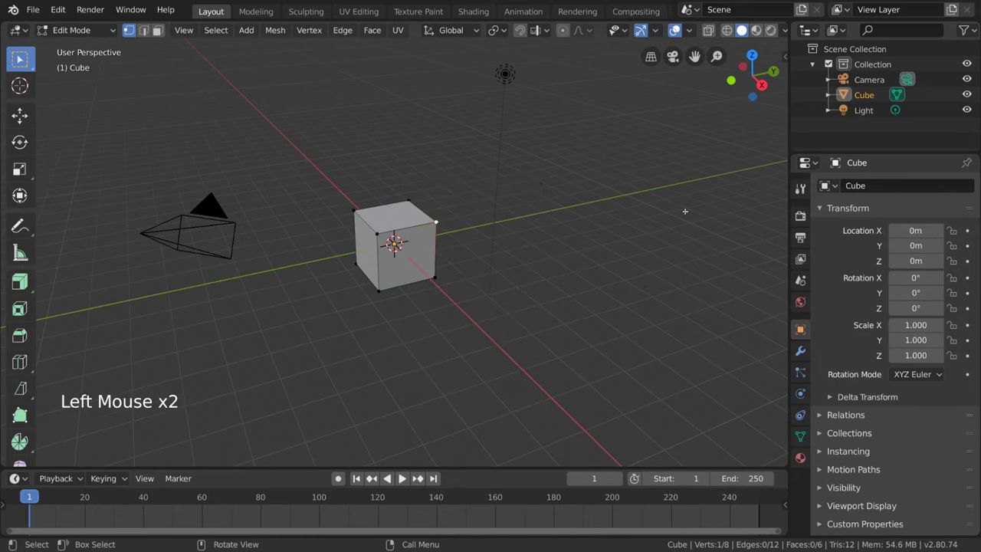
{"action": "key", "text": "x"}
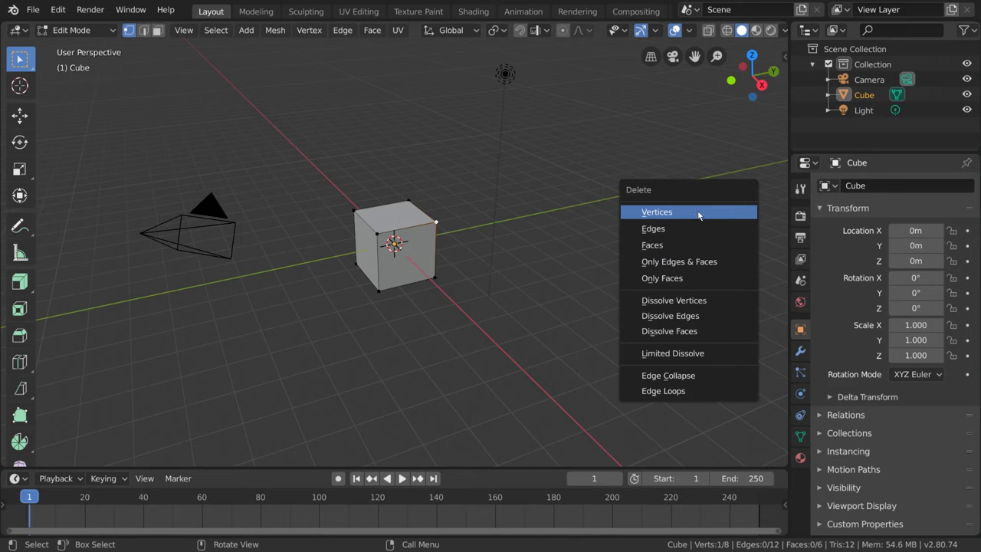
Delete the selected vertex, undo, and select the four vertices of the front-right face
{"action": "left_click", "coordinate": [698, 213]}
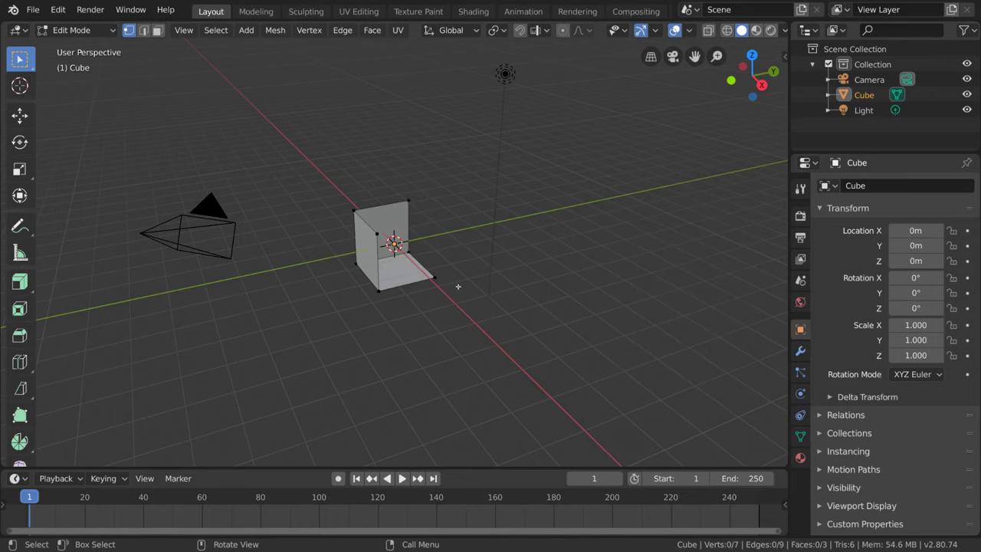
{"action": "key", "text": "ctrl+z"}
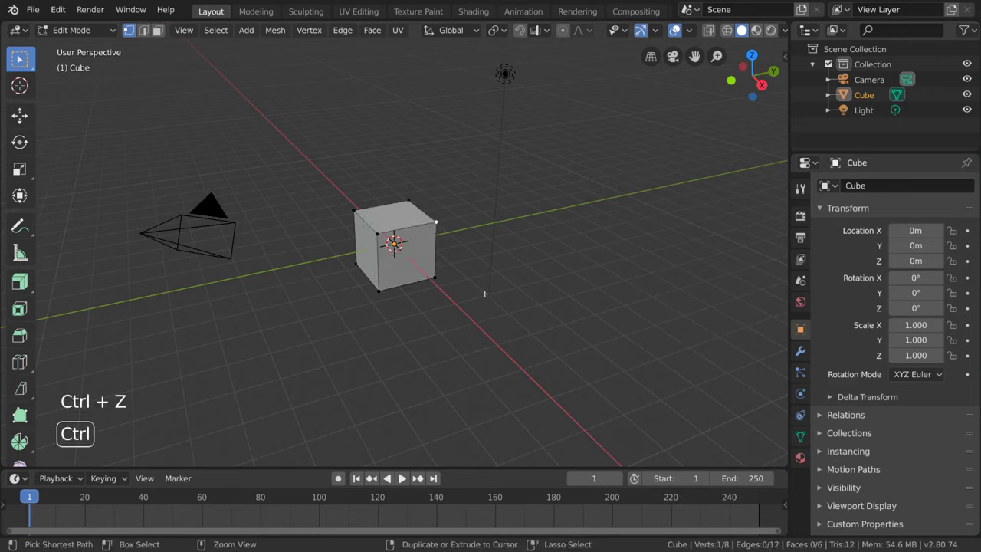
{"action": "left_click", "coordinate": [434, 224], "text": "shift"}
{"action": "left_click", "coordinate": [379, 289], "text": "shift"}
{"action": "left_click", "coordinate": [434, 277], "text": "shift"}
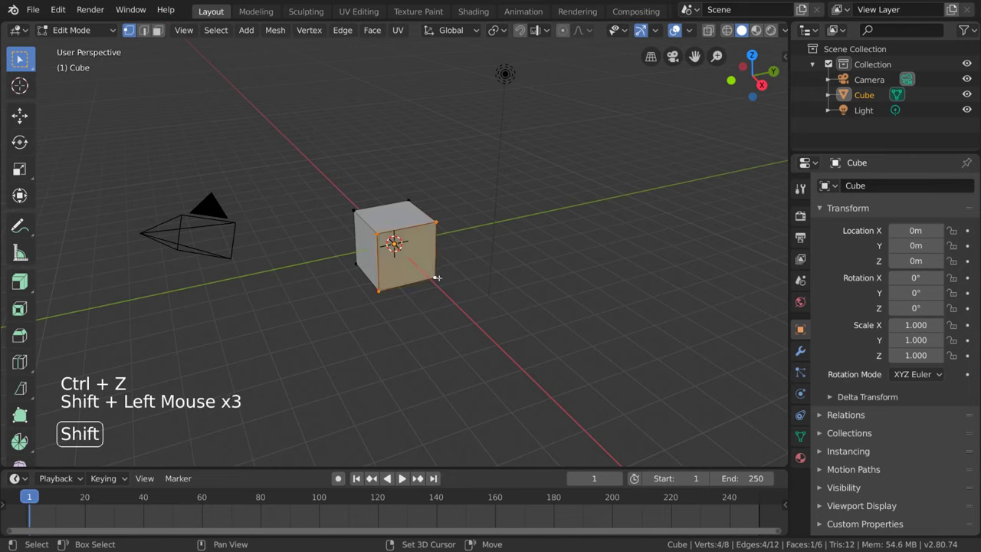
Delete the front-right face's edges and undo, then delete only the face and undo
{"action": "key", "text": "x"}
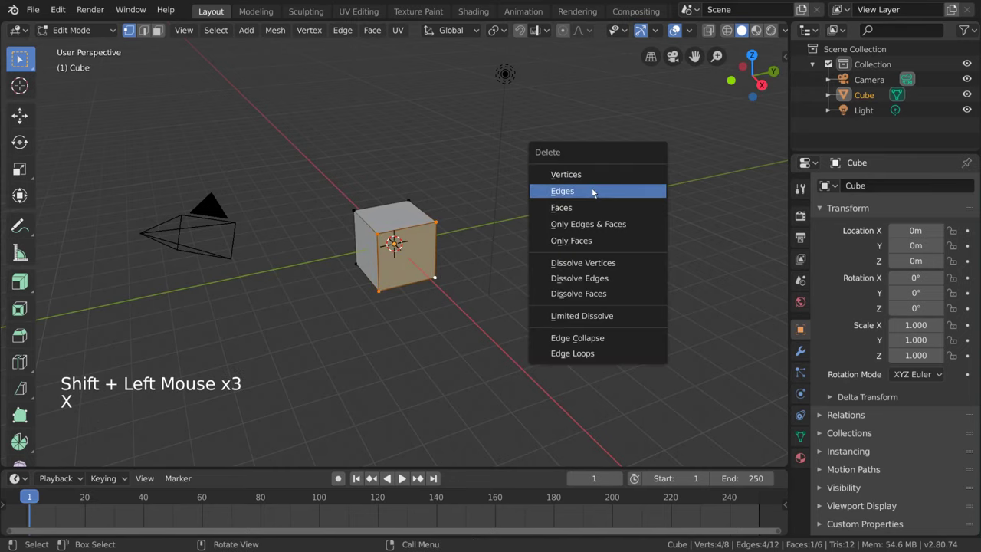
{"action": "left_click", "coordinate": [593, 192]}
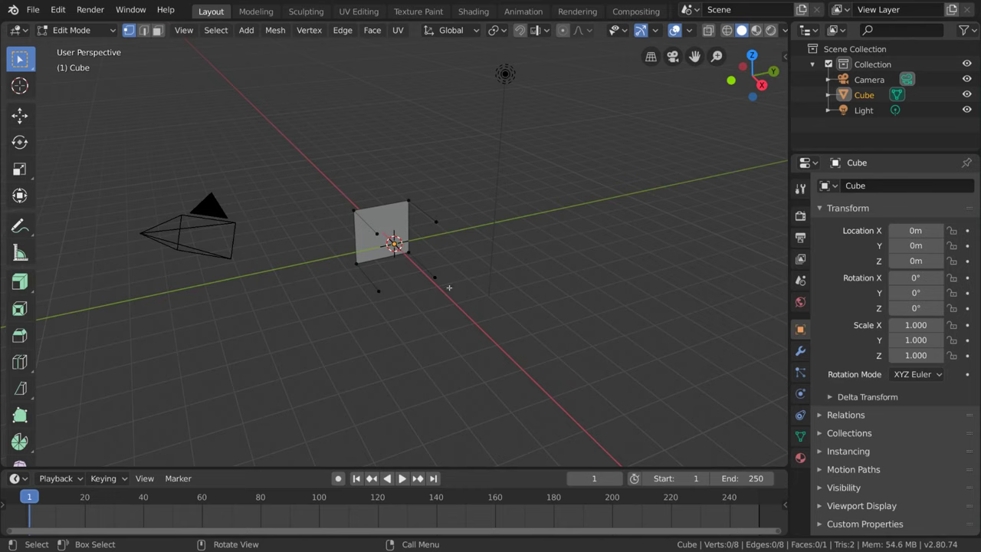
{"action": "key", "text": "ctrl+z"}
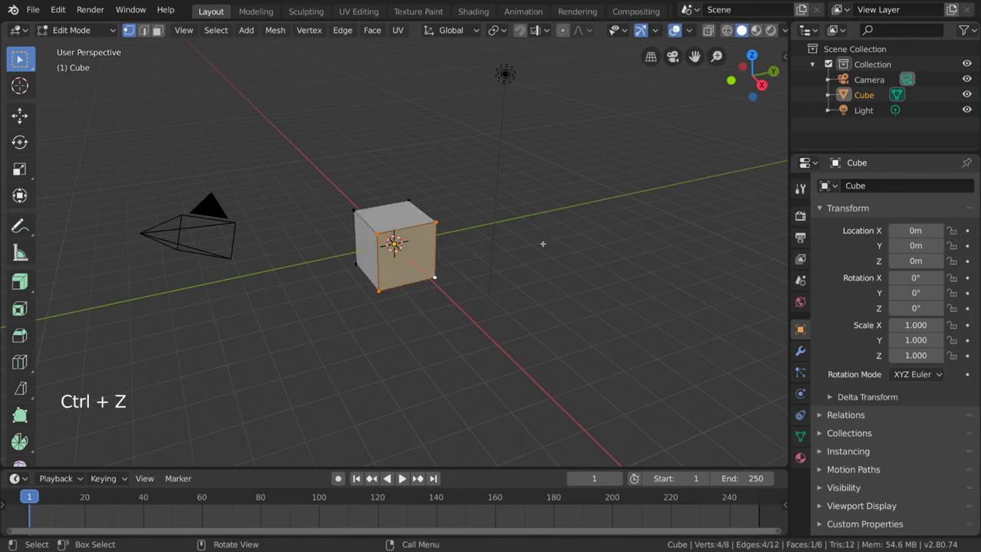
{"action": "key", "text": "x"}
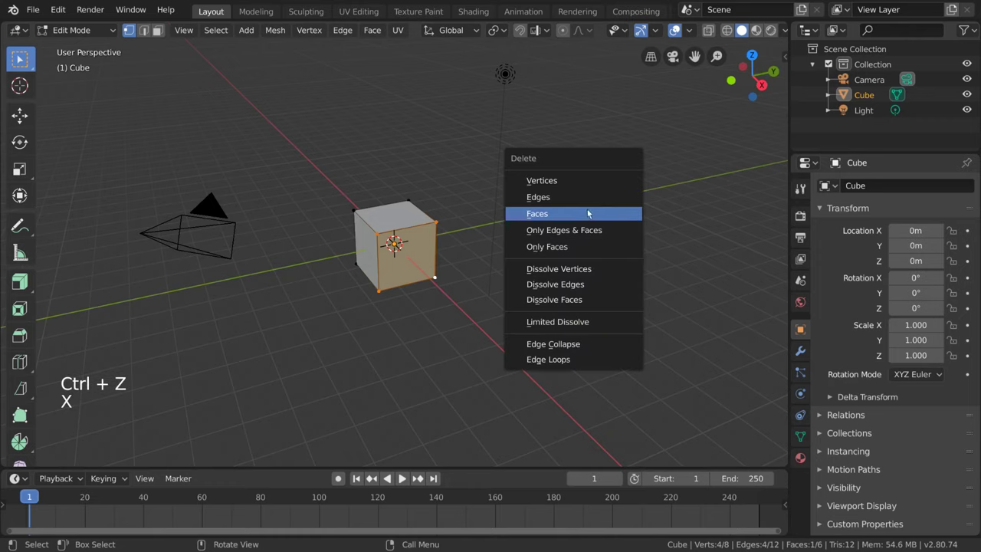
{"action": "left_click", "coordinate": [582, 214]}
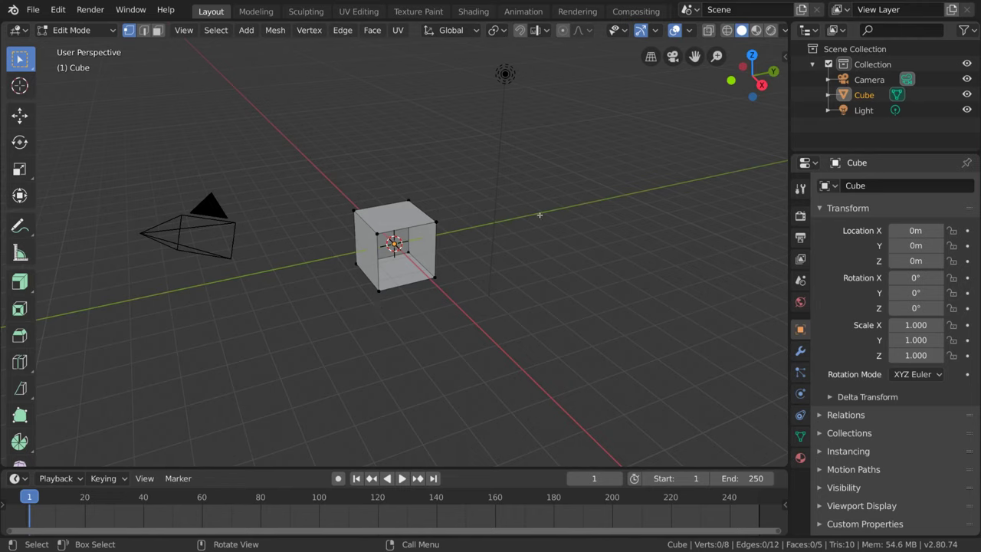
{"action": "key", "text": "ctrl+z"}
Select the whole cube, delete Only Edges & Faces, and undo back to the full cube
{"action": "key", "text": "x"}
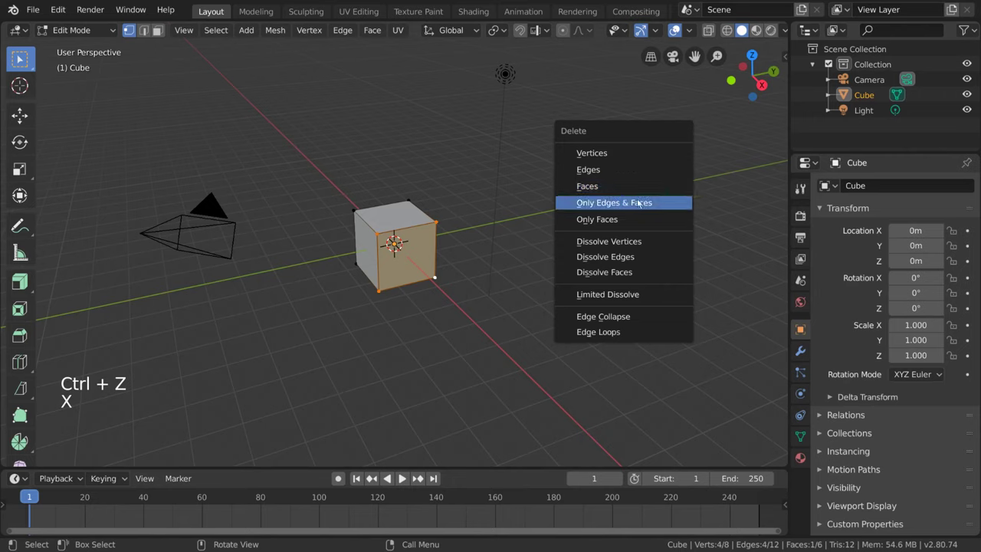
{"action": "key", "text": "a"}
{"action": "key", "text": "x"}
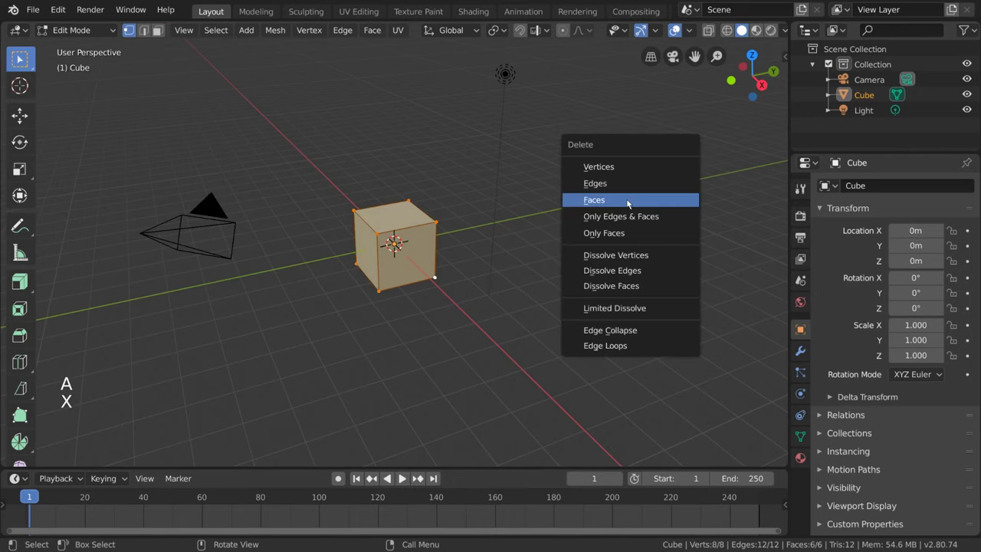
{"action": "left_click", "coordinate": [655, 215]}
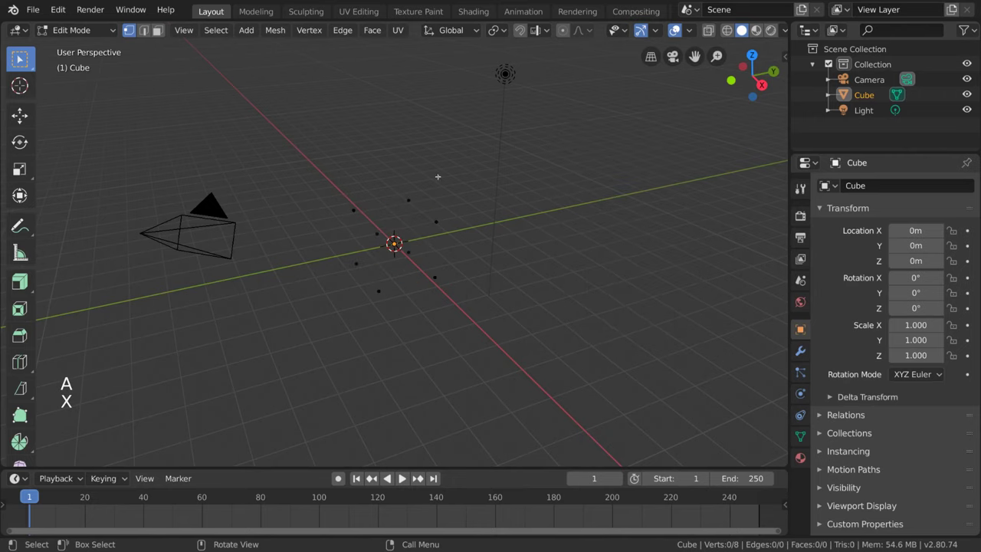
{"action": "key", "text": "a"}
{"action": "key", "text": "ctrl+z"}
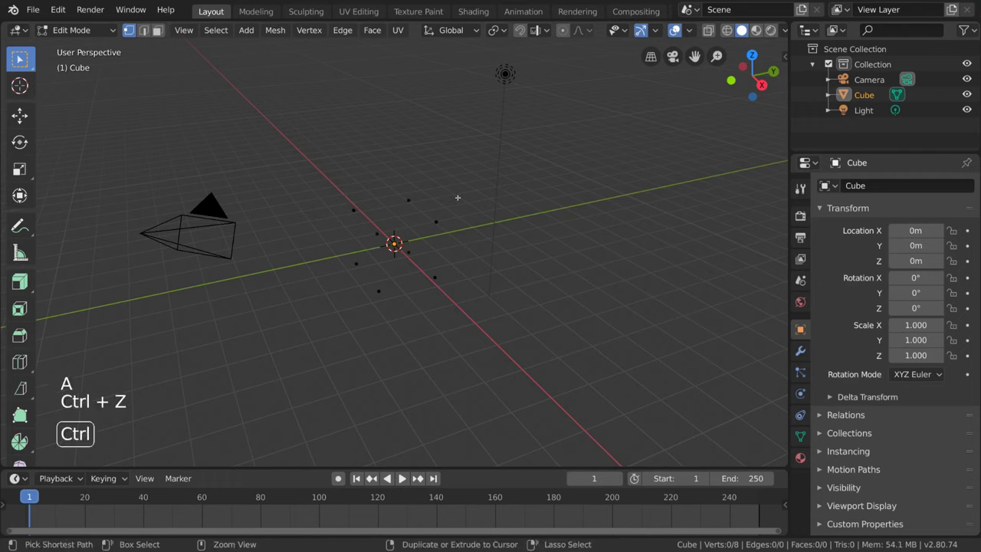
{"action": "key", "text": "ctrl+z"}
{"action": "key", "text": "ctrl+z"}
Delete Only Faces from the cube, then undo to restore all six faces
{"action": "key", "text": "x"}
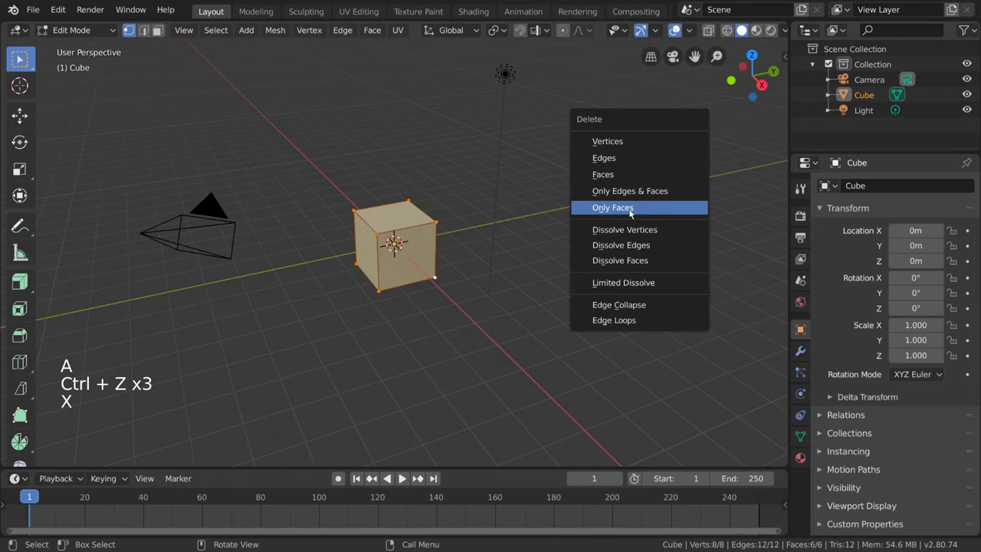
{"action": "left_click", "coordinate": [651, 207]}
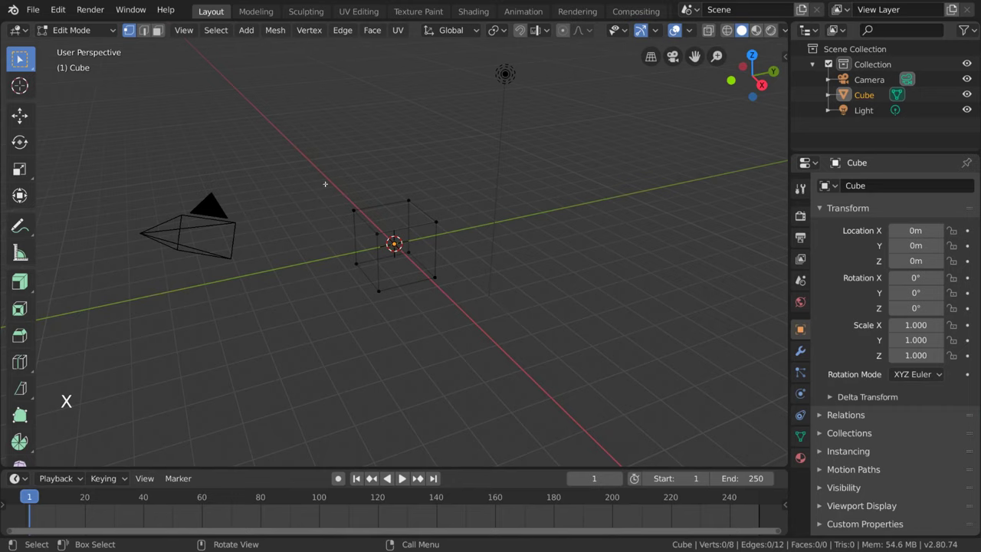
{"action": "key", "text": "a"}
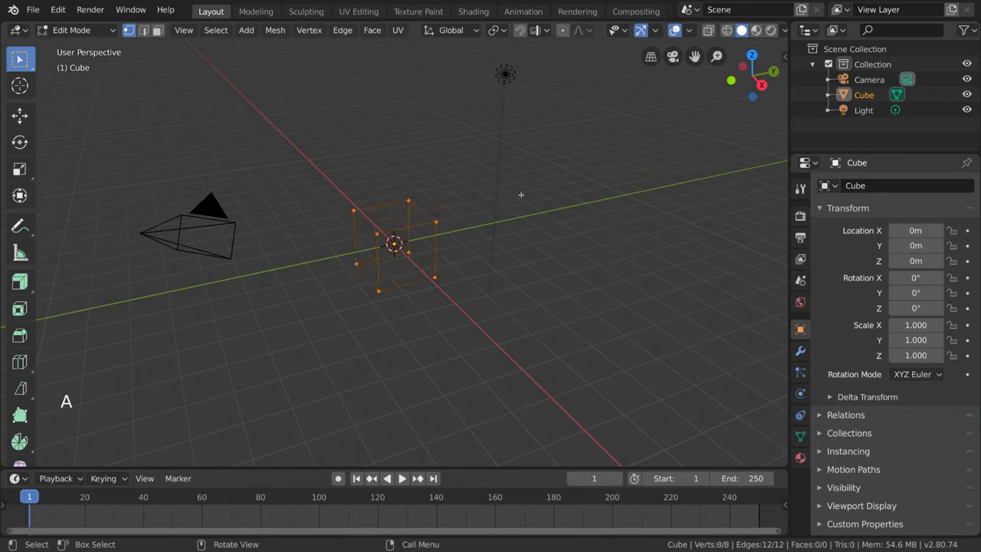
{"action": "key", "text": "ctrl+z"}
{"action": "key", "text": "ctrl+z"}
{"action": "key", "text": "ctrl+z"}
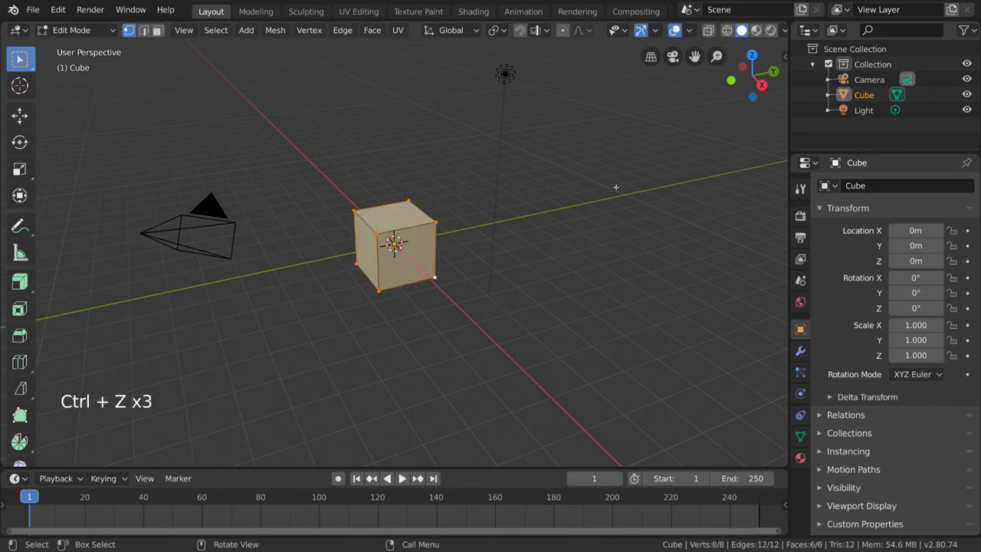
Dissolve one corner vertex of the cube, inspect the opened corner, and undo
{"action": "left_click", "coordinate": [436, 223]}
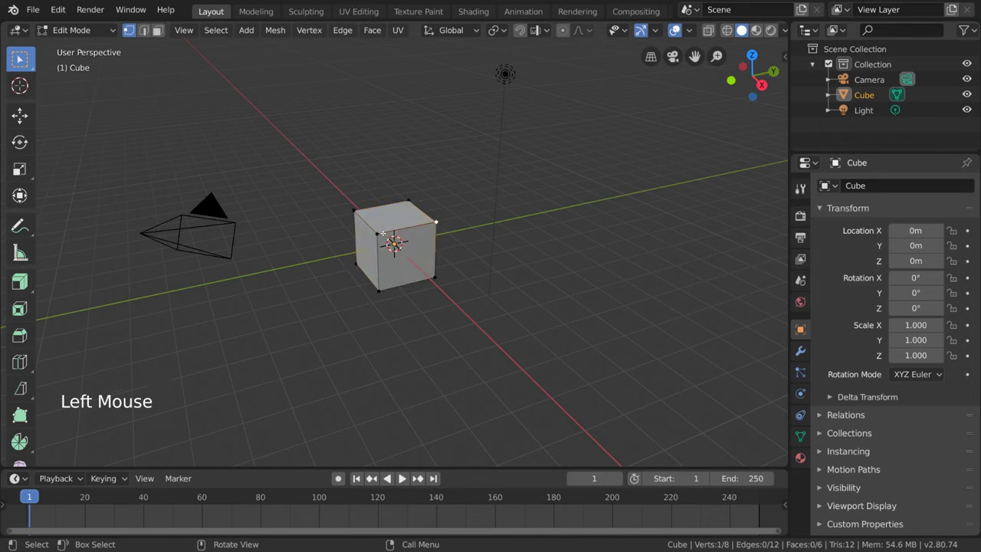
{"action": "left_click", "coordinate": [381, 232]}
{"action": "key", "text": "x"}
{"action": "key", "text": "x"}
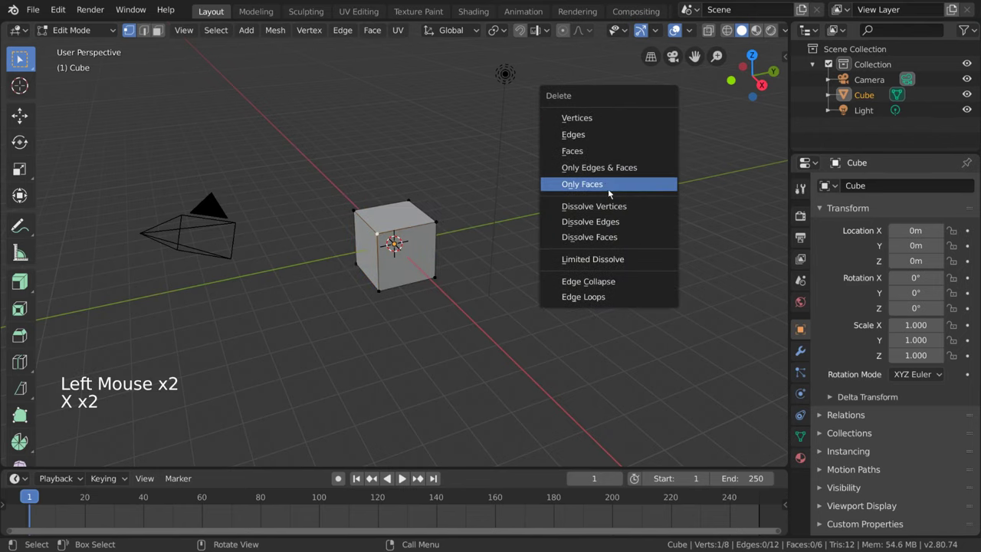
{"action": "left_click", "coordinate": [656, 206]}
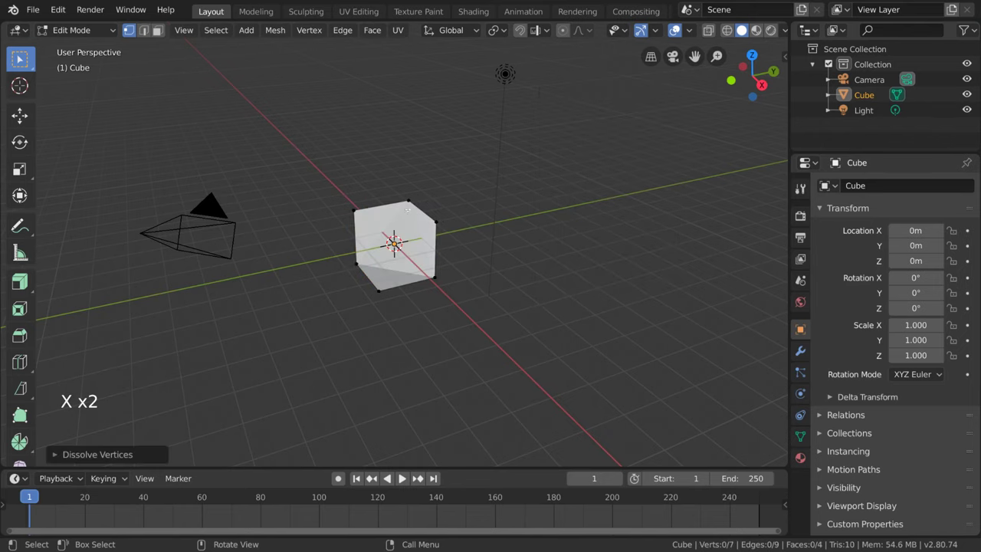
{"action": "scroll", "coordinate": [485, 237], "scroll_direction": "up", "scroll_amount": 6}
{"action": "middle_click_drag", "start_coordinate": [486, 237], "coordinate": [531, 227]}
{"action": "key", "text": "ctrl+z"}
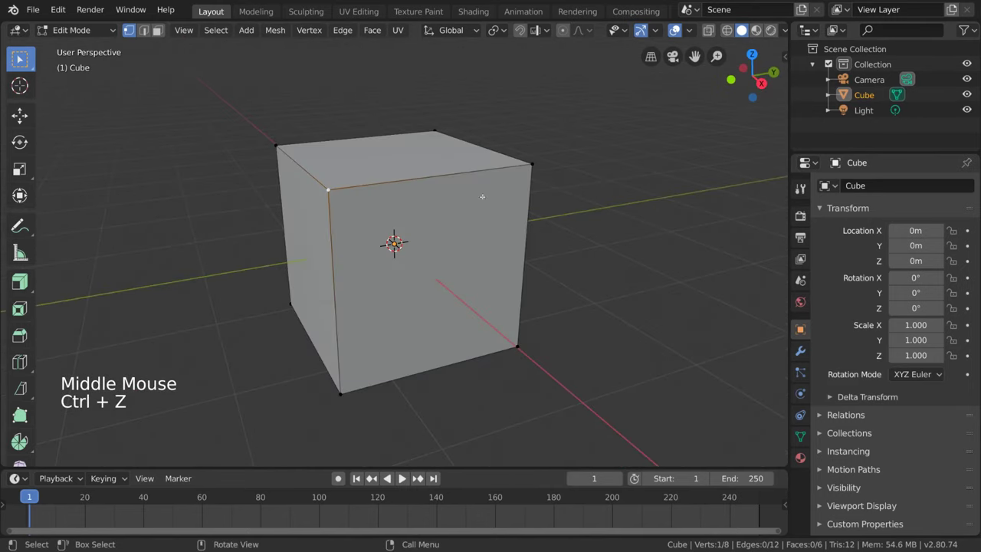
Add a centred loop cut across the cube and remove it with Dissolve Edges
{"action": "key", "text": "ctrl+r"}
{"action": "left_click", "coordinate": [374, 152]}
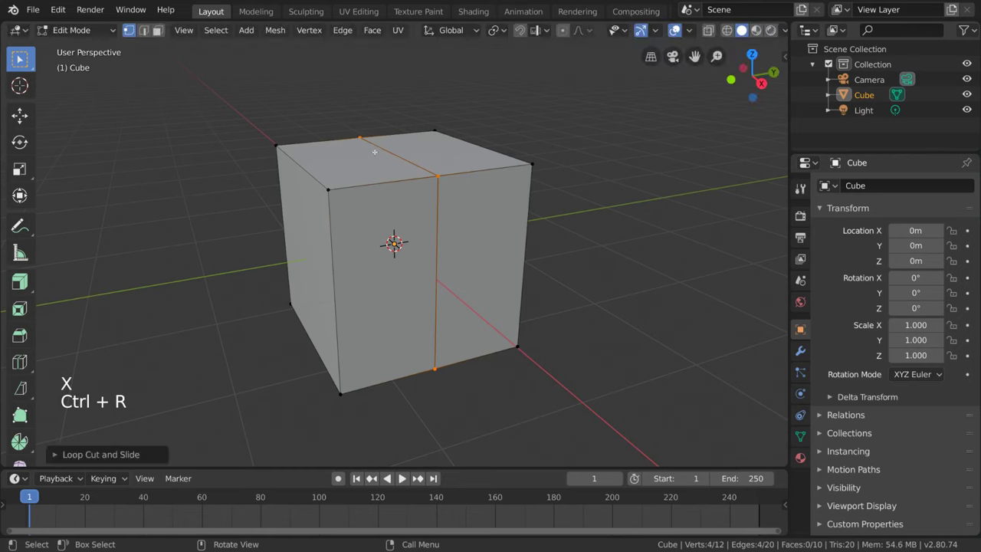
{"action": "middle_click_drag", "start_coordinate": [450, 183], "coordinate": [551, 200]}
{"action": "key", "text": "x"}
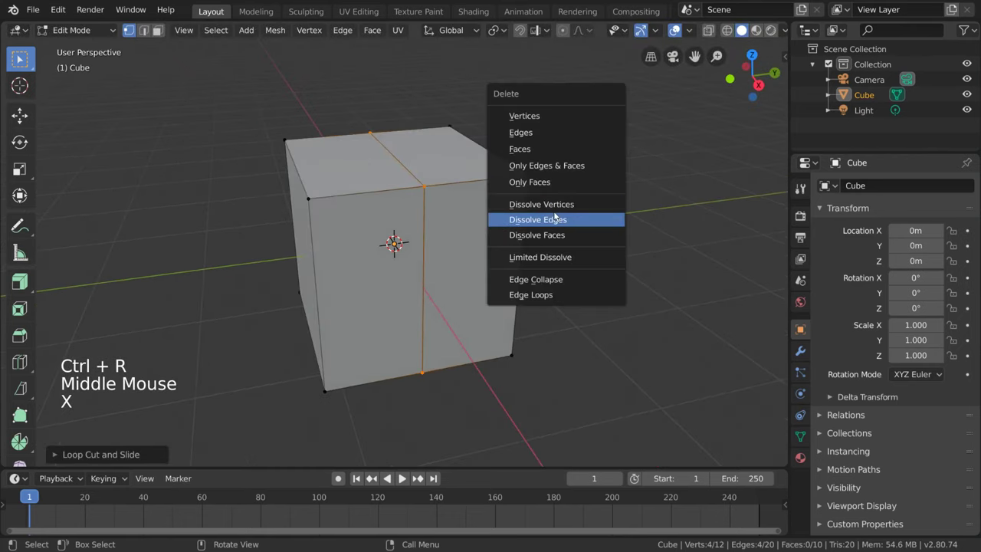
{"action": "left_click", "coordinate": [554, 216]}
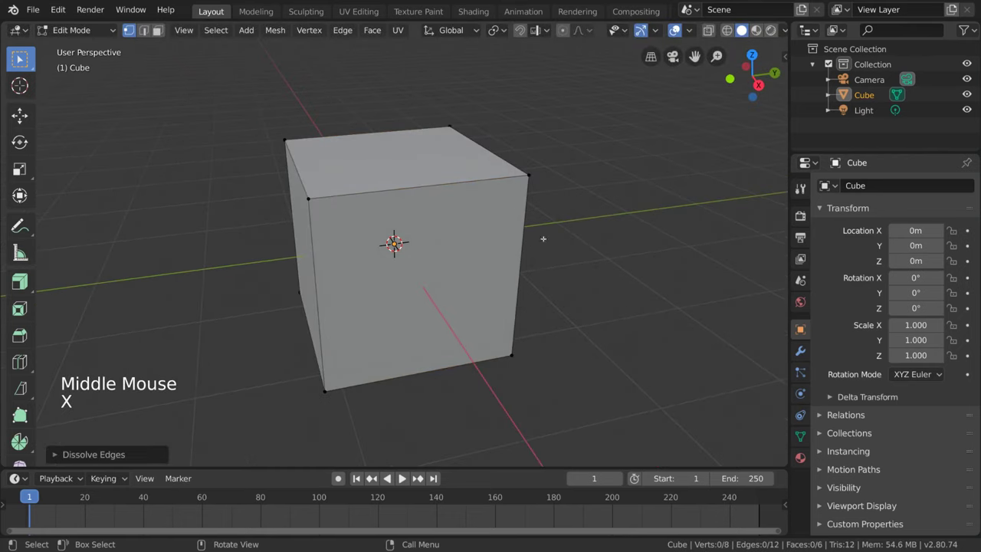
{"action": "scroll", "coordinate": [368, 207], "scroll_direction": "down", "scroll_amount": 1}
Collapse the cube's top-left edge with Edge Collapse, inspect it, and undo
{"action": "left_click", "coordinate": [334, 208]}
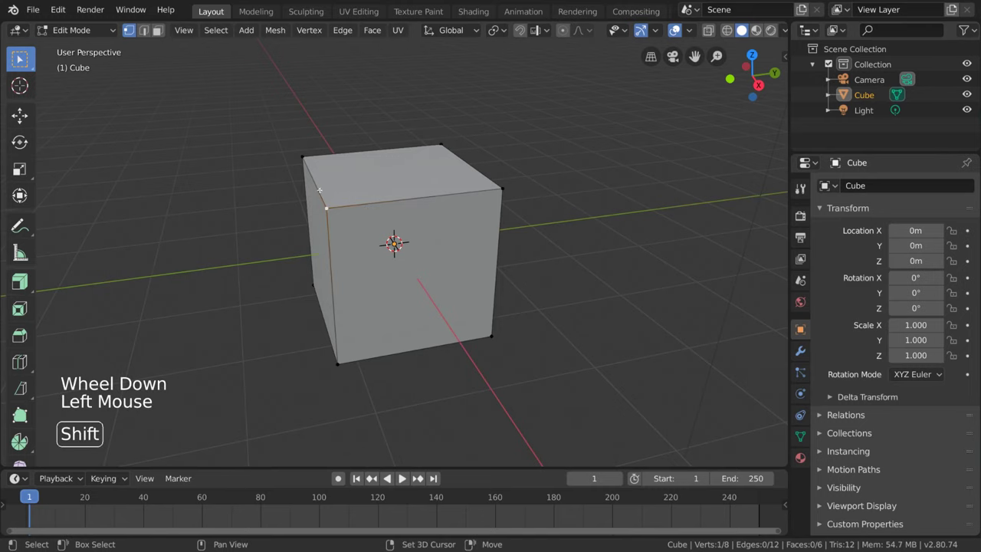
{"action": "left_click", "coordinate": [304, 157], "text": "shift"}
{"action": "middle_click_drag", "start_coordinate": [306, 161], "coordinate": [452, 198]}
{"action": "key", "text": "x"}
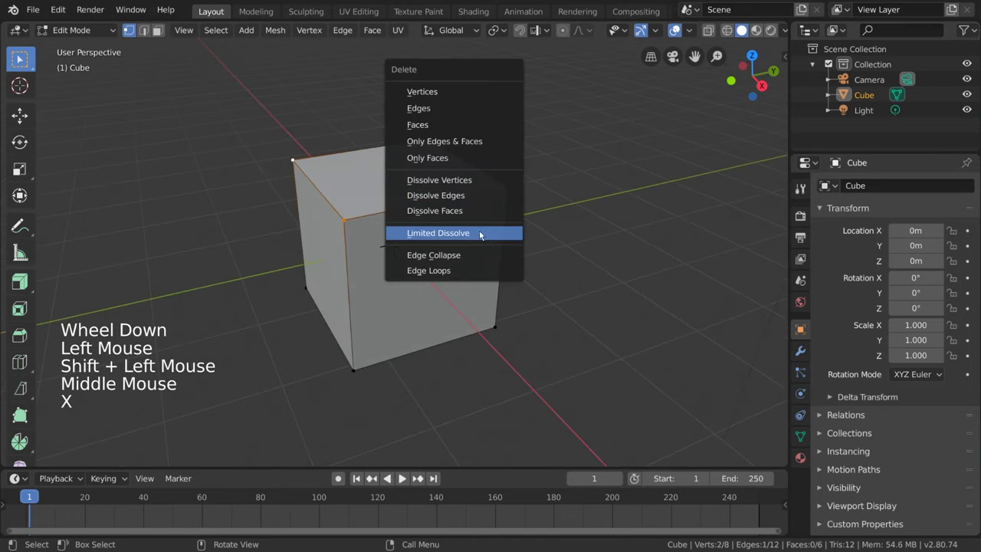
{"action": "left_click", "coordinate": [473, 254]}
{"action": "middle_click_drag", "start_coordinate": [473, 254], "coordinate": [348, 251]}
{"action": "key", "text": "ctrl+z"}
Add a centred vertical loop cut and select the four vertices of the cube's left face
{"action": "key", "text": "ctrl+r"}
{"action": "left_click", "coordinate": [451, 210]}
{"action": "right_click", "coordinate": [451, 210]}
{"action": "left_click", "coordinate": [344, 223]}
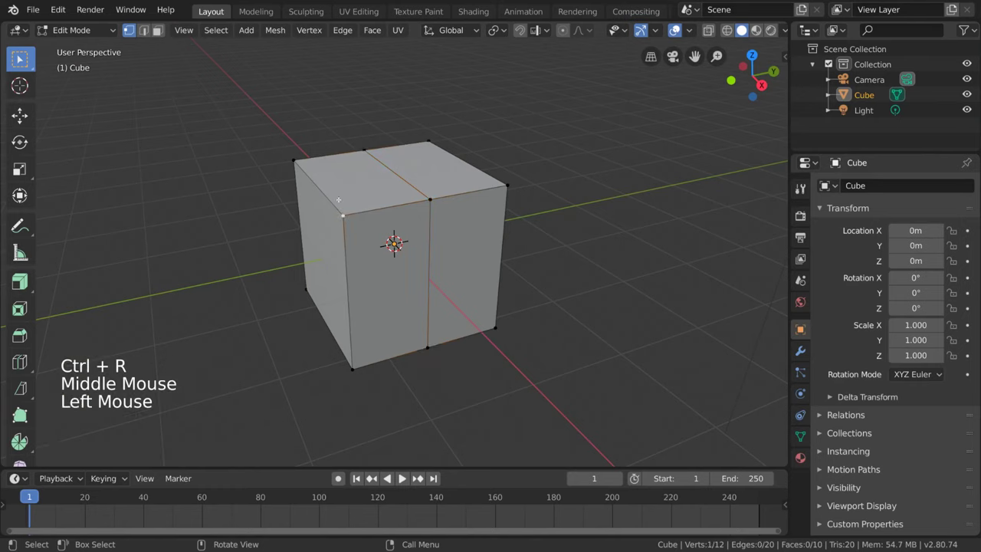
{"action": "left_click", "coordinate": [296, 163], "text": "shift"}
{"action": "left_click", "coordinate": [316, 324], "text": "shift"}
{"action": "left_click", "coordinate": [352, 368], "text": "shift"}
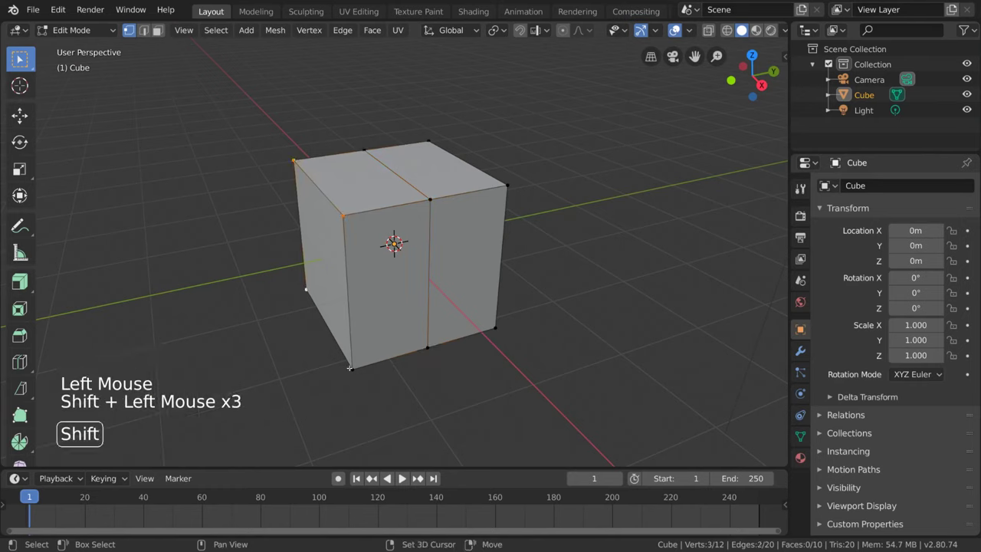
Delete the left Edge Loops, undo twice back to the plain cube, and zoom out
{"action": "key", "text": "x"}
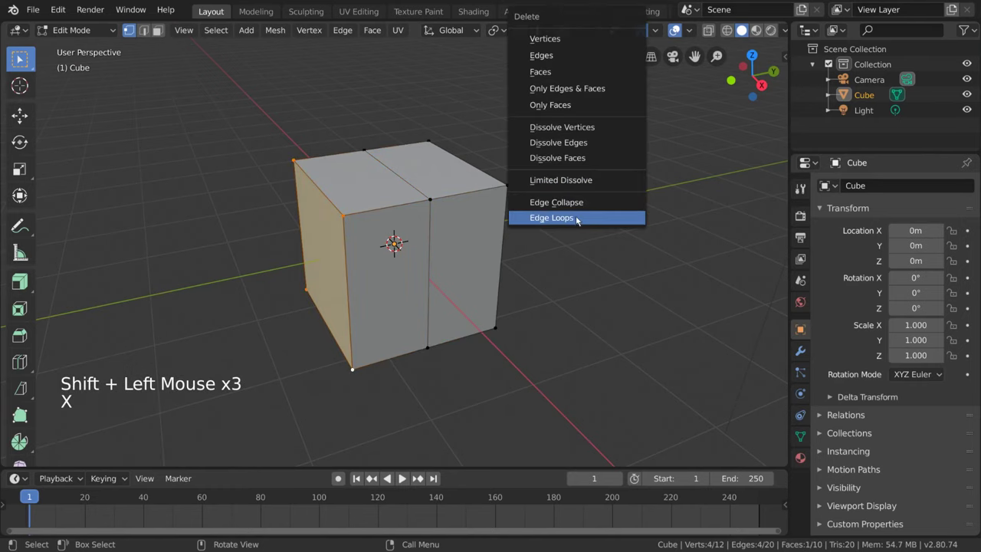
{"action": "left_click", "coordinate": [598, 220]}
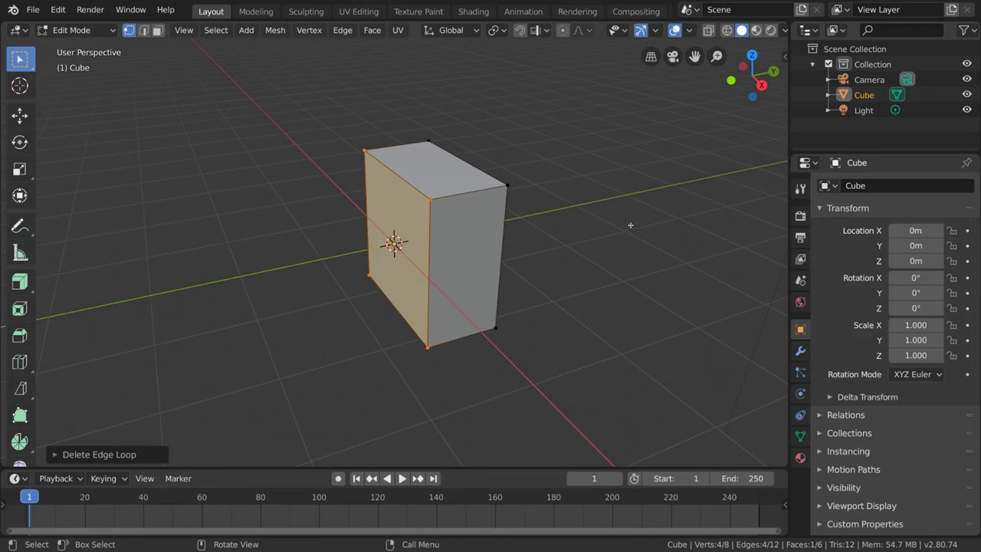
{"action": "key", "text": "ctrl+z"}
{"action": "key", "text": "ctrl+z"}
{"action": "key", "text": "ctrl+z"}
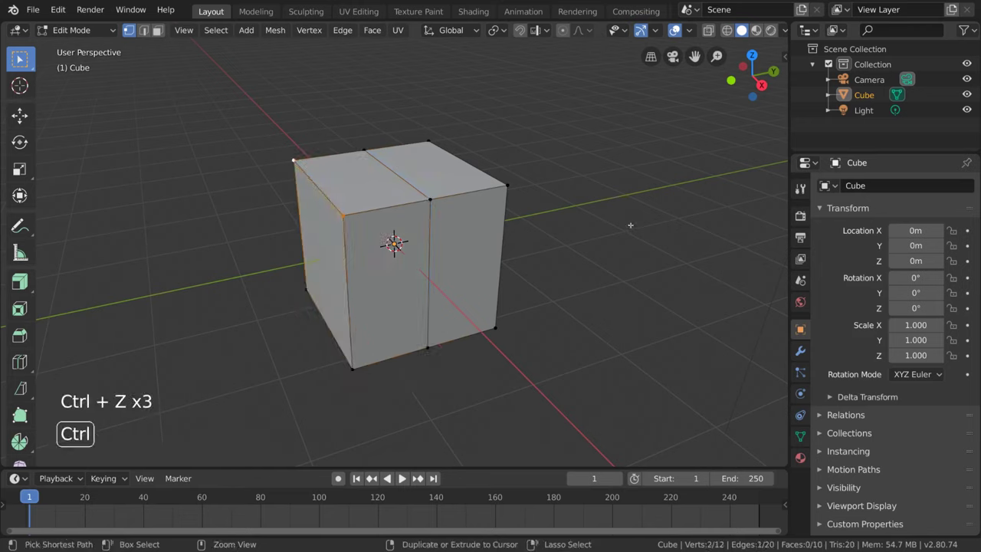
{"action": "key", "text": "ctrl+z"}
{"action": "key", "text": "ctrl+z"}
{"action": "key", "text": "ctrl+z"}
{"action": "scroll", "coordinate": [601, 227], "scroll_direction": "down", "scroll_amount": 1}
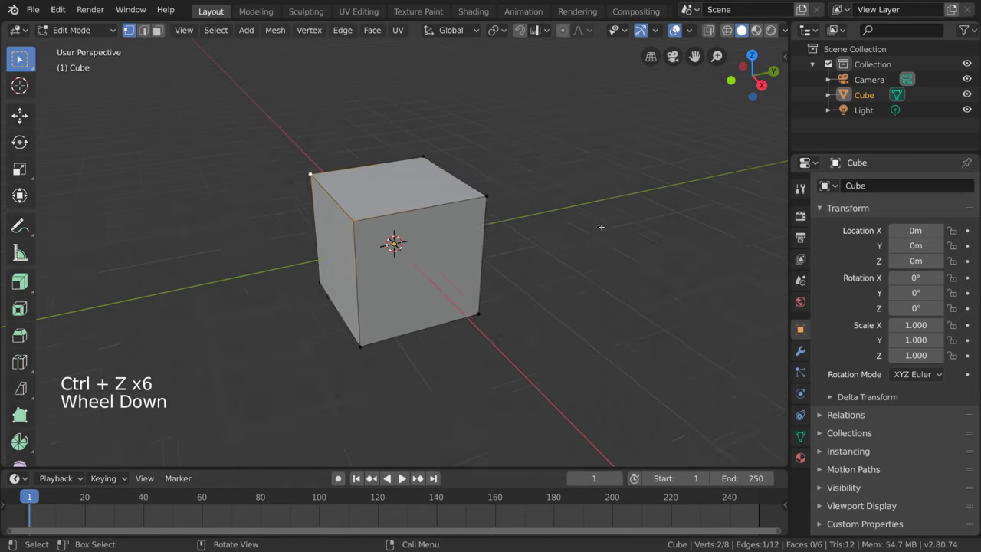
{"action": "scroll", "coordinate": [601, 227], "scroll_direction": "down", "scroll_amount": 5}
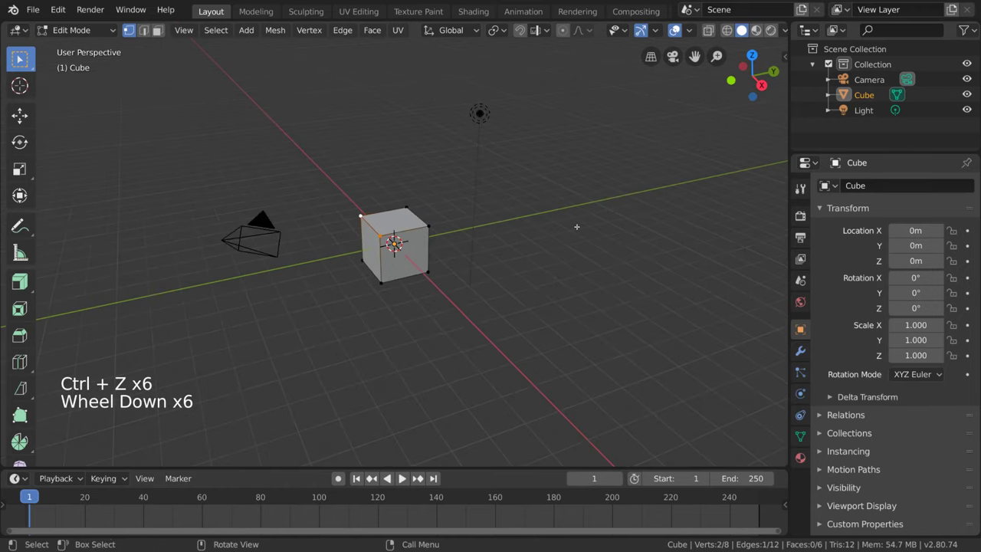